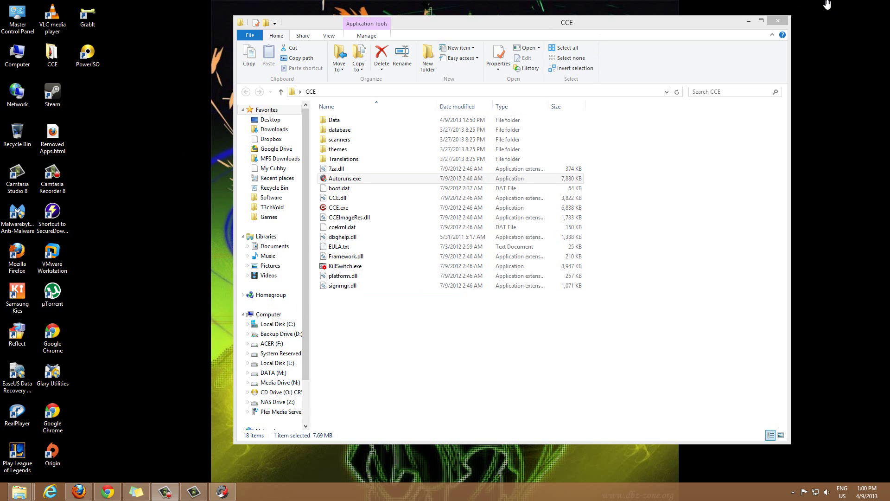
Close the open windows, open the CCE folder from its desktop shortcut and select KillSwitch.exe
{"action": "left_click", "coordinate": [777, 20]}
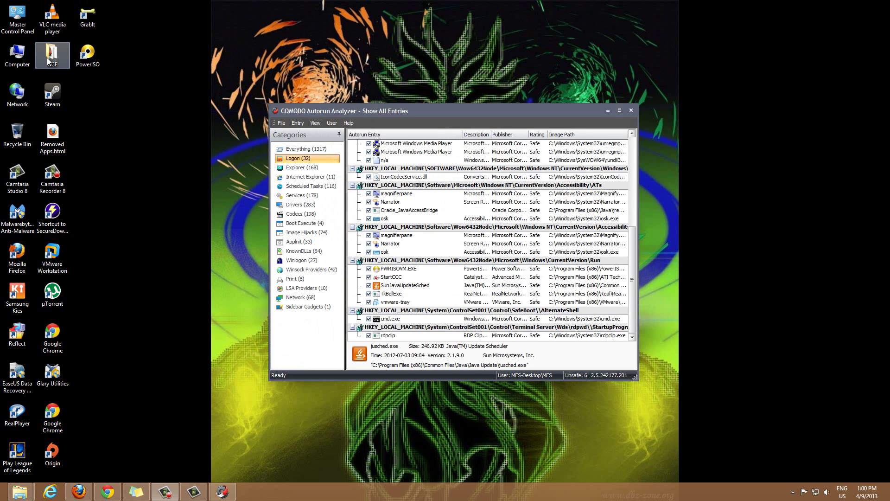
{"action": "left_click", "coordinate": [631, 111]}
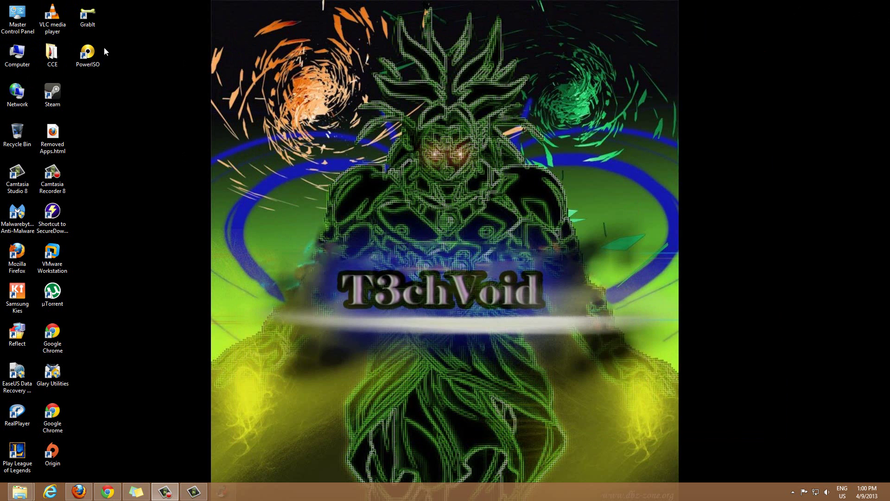
{"action": "left_click", "coordinate": [56, 55]}
{"action": "double_click", "coordinate": [56, 55]}
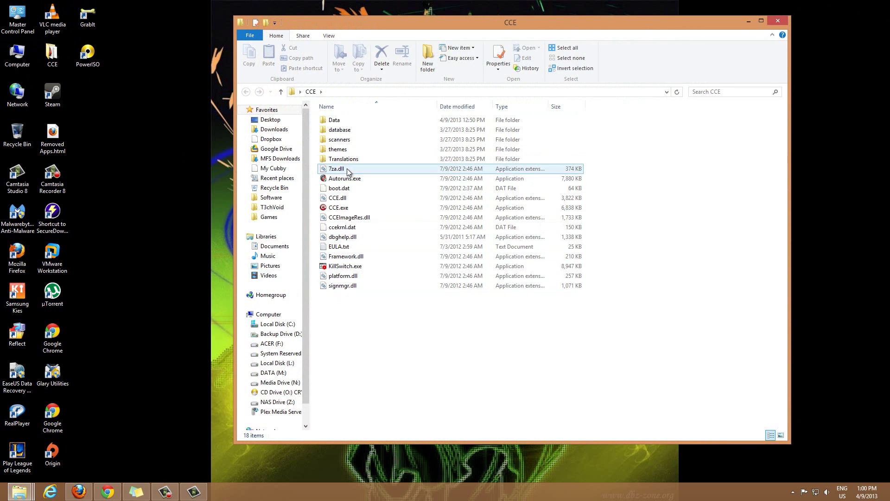
{"action": "left_click", "coordinate": [349, 268]}
Launch KillSwitch, scroll through its 82 running processes, then close it
{"action": "double_click", "coordinate": [349, 268]}
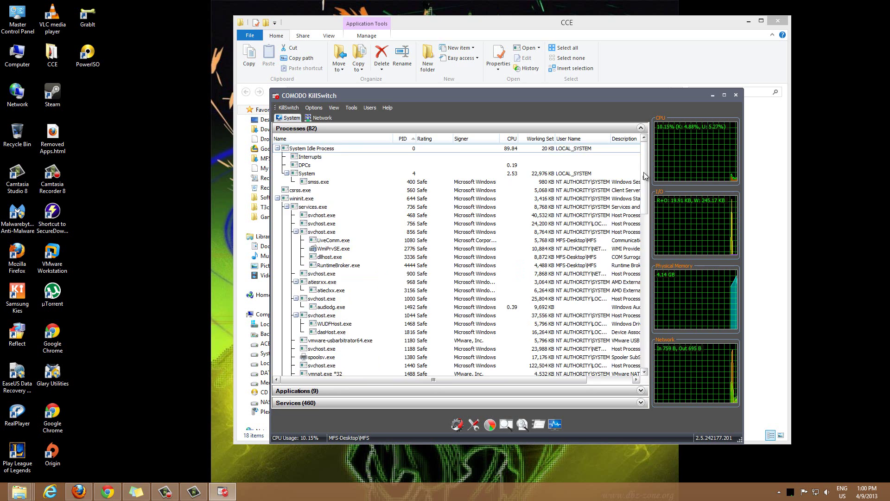
{"action": "mouse_move", "coordinate": [644, 178]}
{"action": "left_mouse_down"}
{"action": "mouse_move", "coordinate": [647, 274]}
{"action": "mouse_move", "coordinate": [647, 179]}
{"action": "left_mouse_up"}
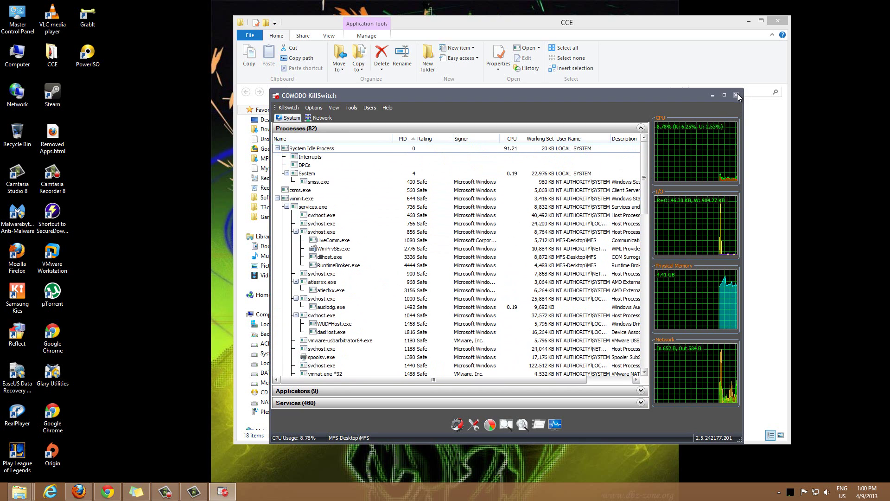
{"action": "left_click", "coordinate": [736, 96]}
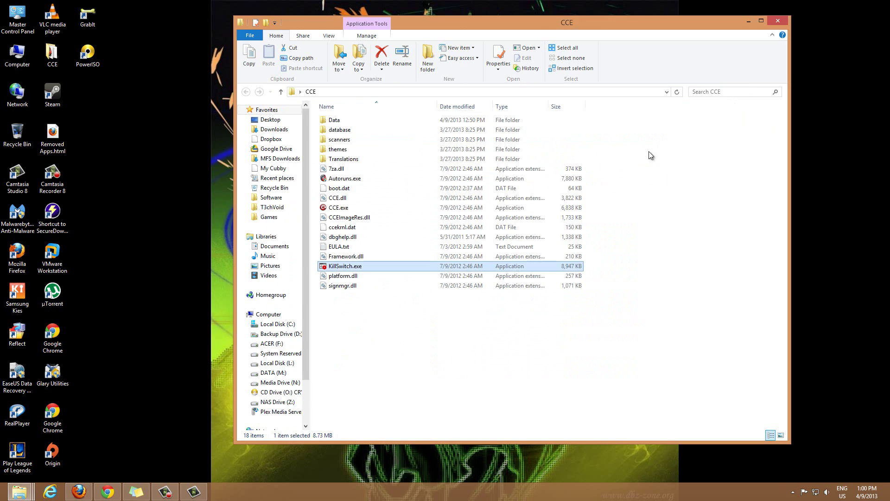
Launch the Autorun Analyzer from Autoruns.exe and reposition its window on the desktop
{"action": "double_click", "coordinate": [355, 182]}
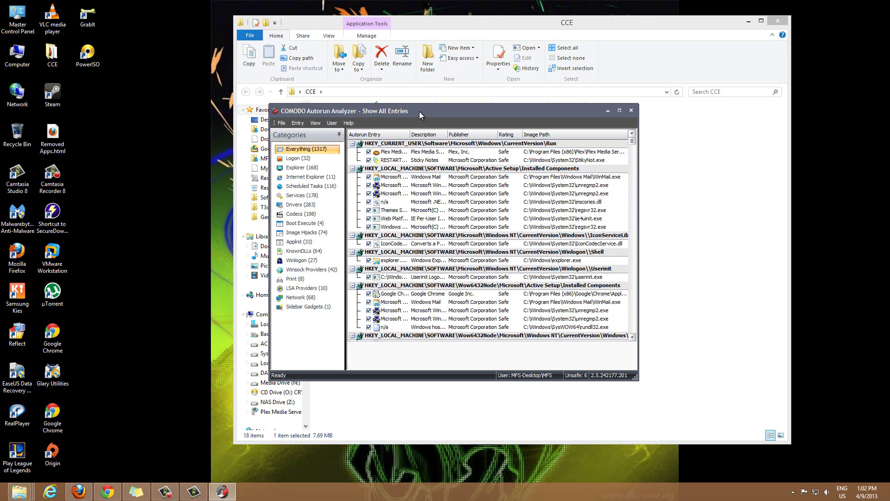
{"action": "left_click_drag", "start_coordinate": [419, 111], "coordinate": [470, 137]}
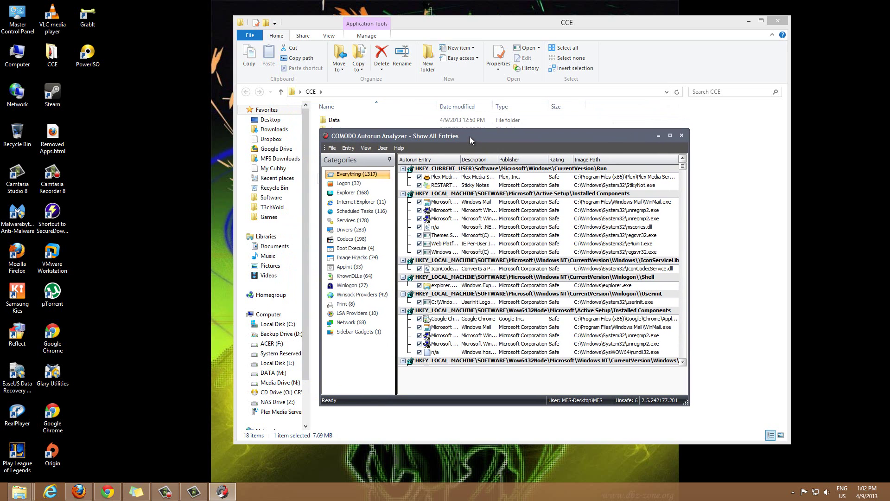
{"action": "left_click_drag", "start_coordinate": [469, 136], "coordinate": [451, 117]}
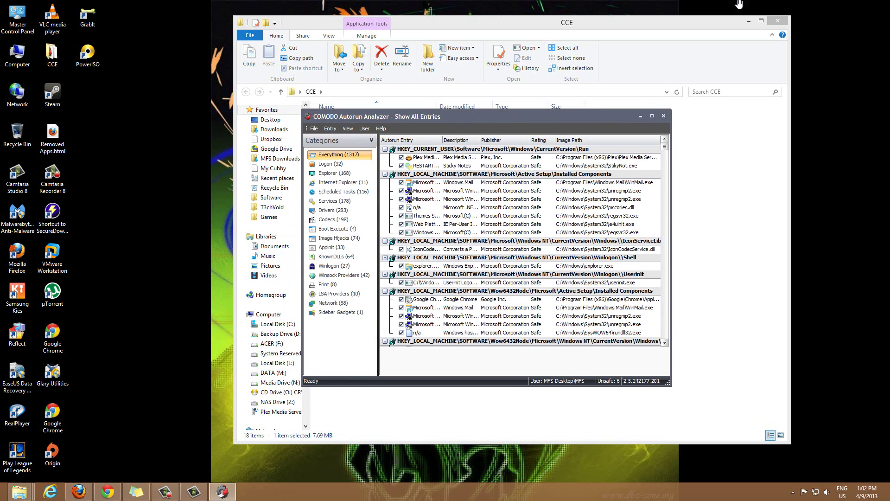
Minimize the CCE folder and browse the Everything category's 1317 entries in the analyzer
{"action": "left_click", "coordinate": [748, 22]}
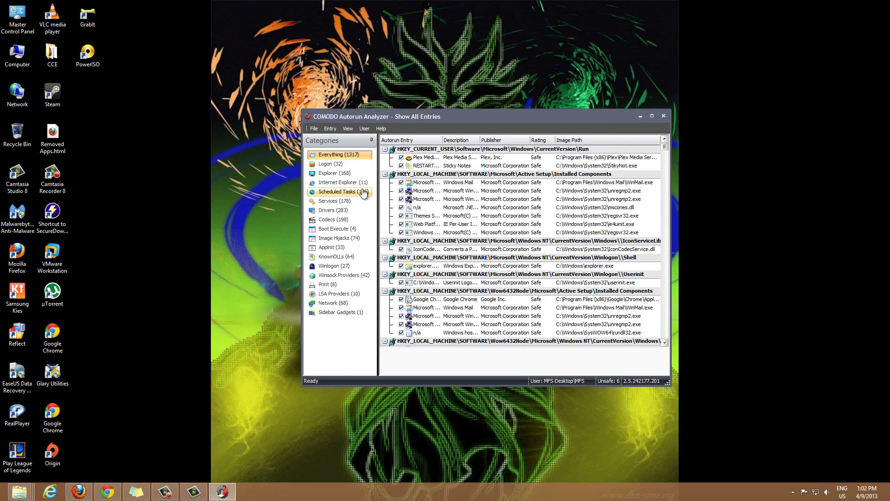
{"action": "left_click", "coordinate": [343, 157]}
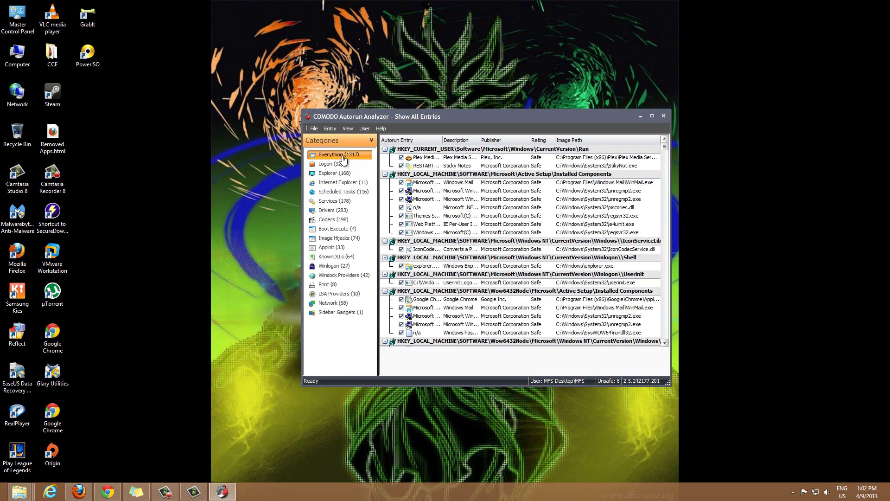
{"action": "left_click_drag", "start_coordinate": [665, 152], "coordinate": [665, 194]}
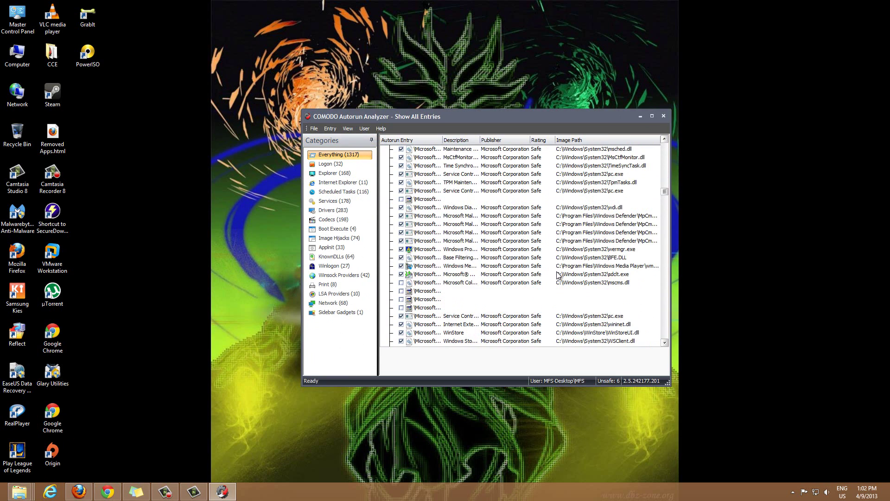
{"action": "scroll", "coordinate": [558, 275], "scroll_direction": "up", "scroll_amount": 6}
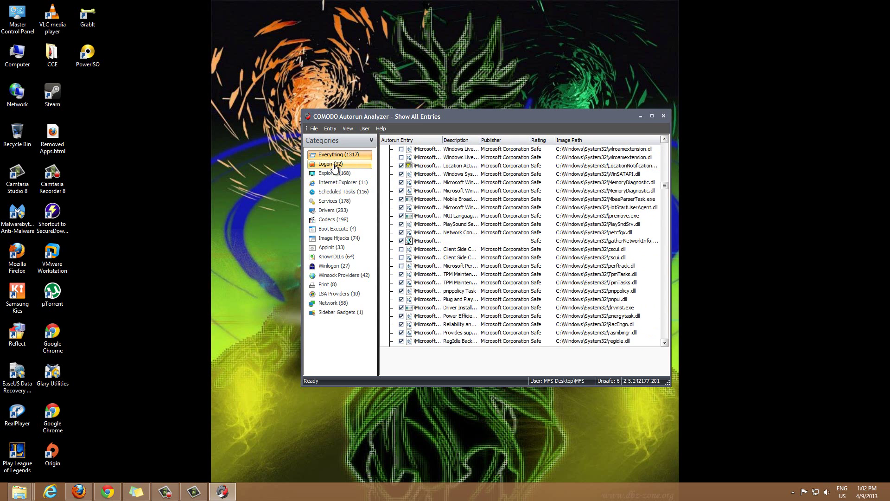
Filter to the 32 Logon entries and scroll to the Wow6432Node Run key holding PowerISO
{"action": "left_click", "coordinate": [330, 165]}
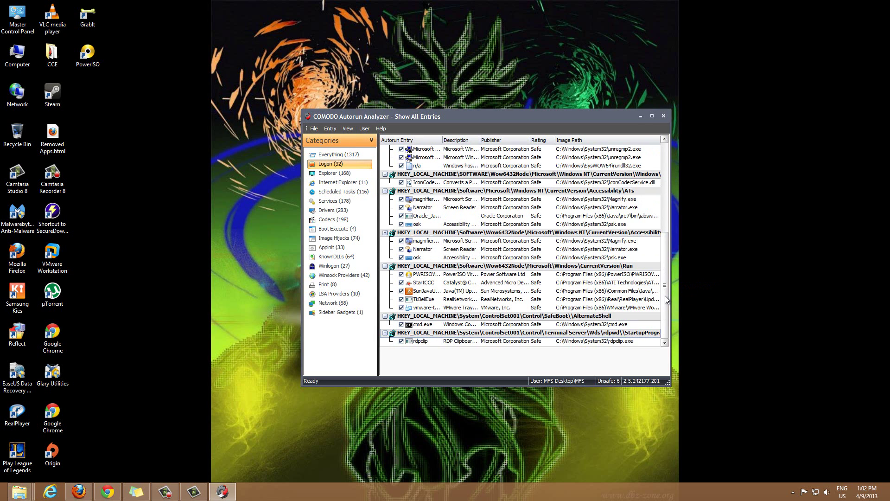
{"action": "left_click_drag", "start_coordinate": [667, 299], "coordinate": [673, 188]}
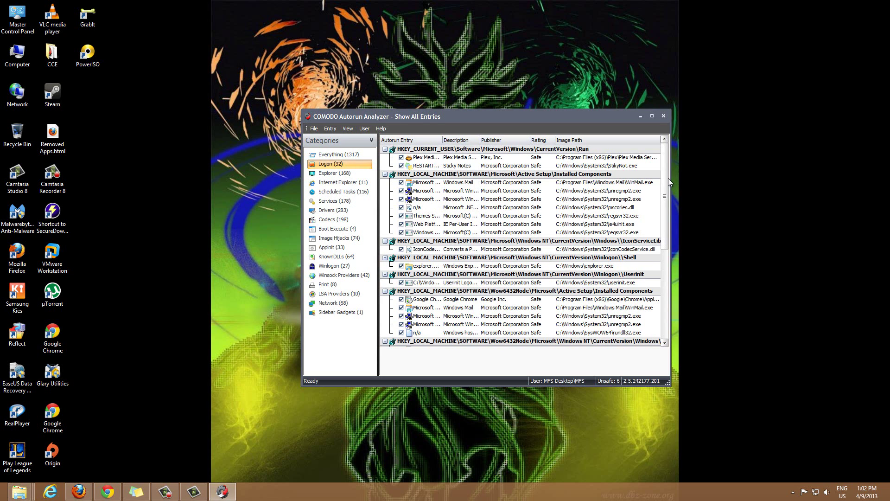
{"action": "left_click_drag", "start_coordinate": [666, 178], "coordinate": [661, 280]}
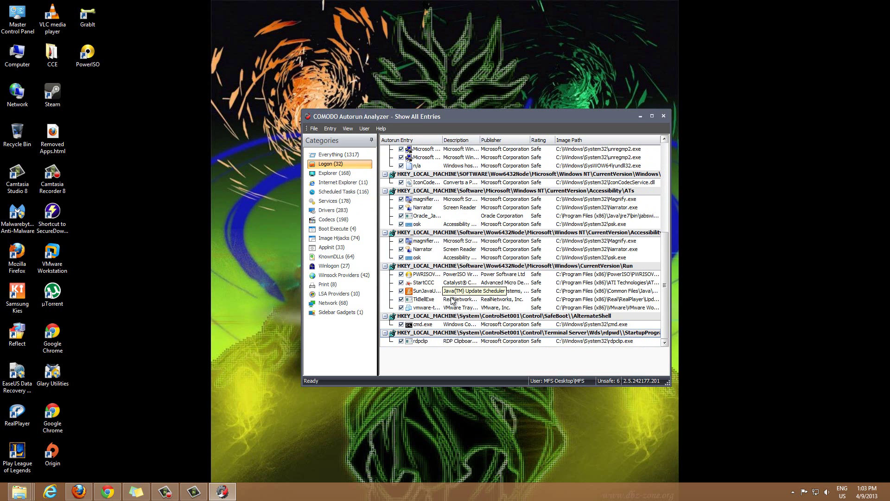
{"action": "scroll", "coordinate": [665, 249], "scroll_direction": "up", "scroll_amount": 2}
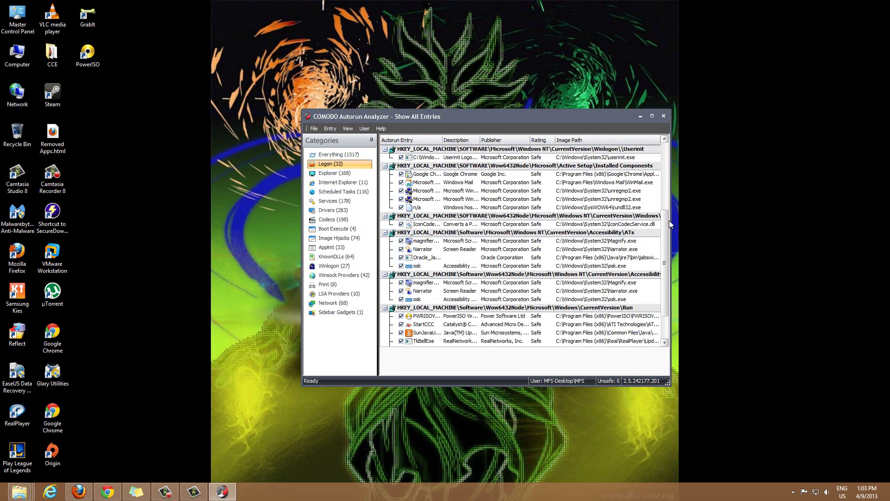
{"action": "left_click_drag", "start_coordinate": [667, 224], "coordinate": [662, 247]}
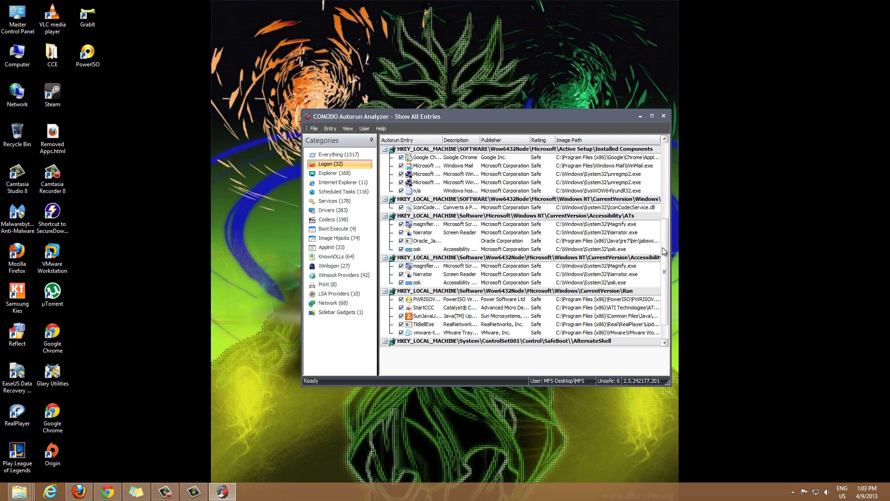
{"action": "left_click_drag", "start_coordinate": [666, 250], "coordinate": [646, 235]}
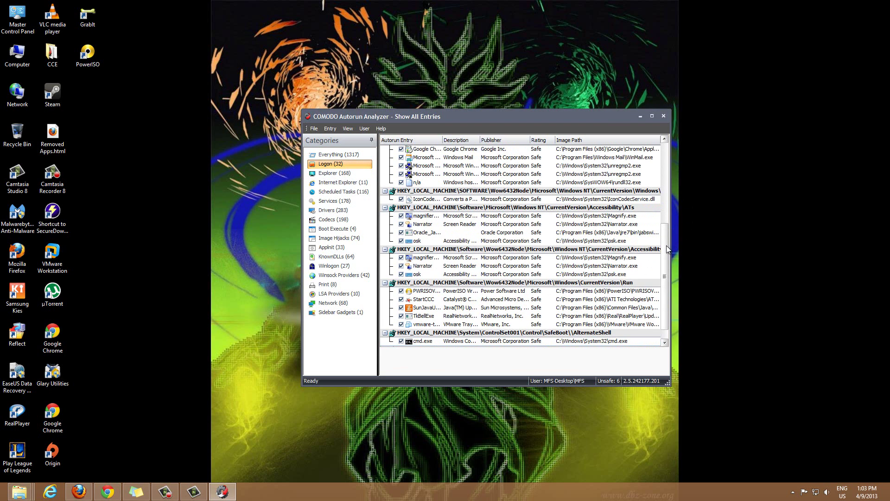
{"action": "left_click_drag", "start_coordinate": [667, 246], "coordinate": [669, 204]}
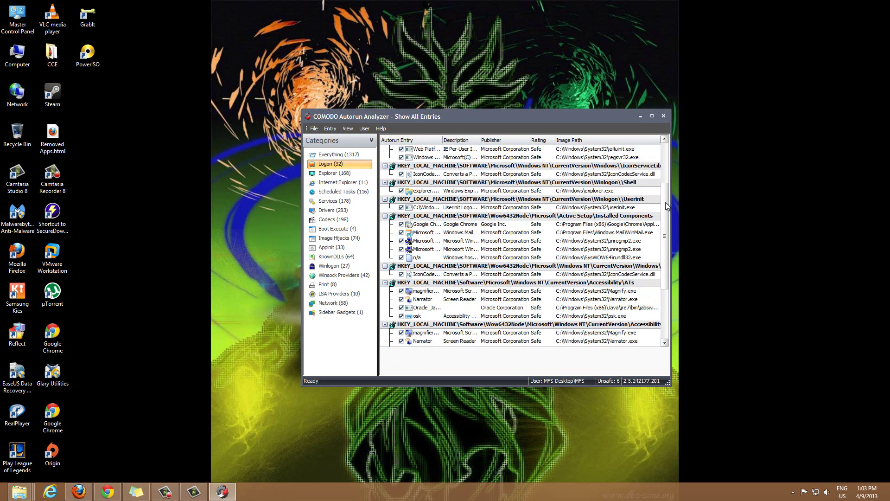
{"action": "scroll", "coordinate": [481, 227], "scroll_direction": "down", "scroll_amount": 4}
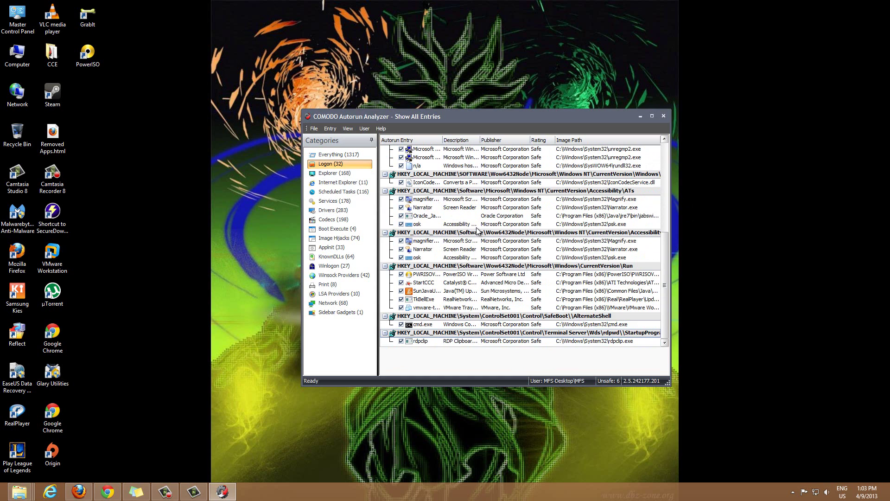
{"action": "left_click", "coordinate": [402, 277]}
{"action": "left_click", "coordinate": [401, 276]}
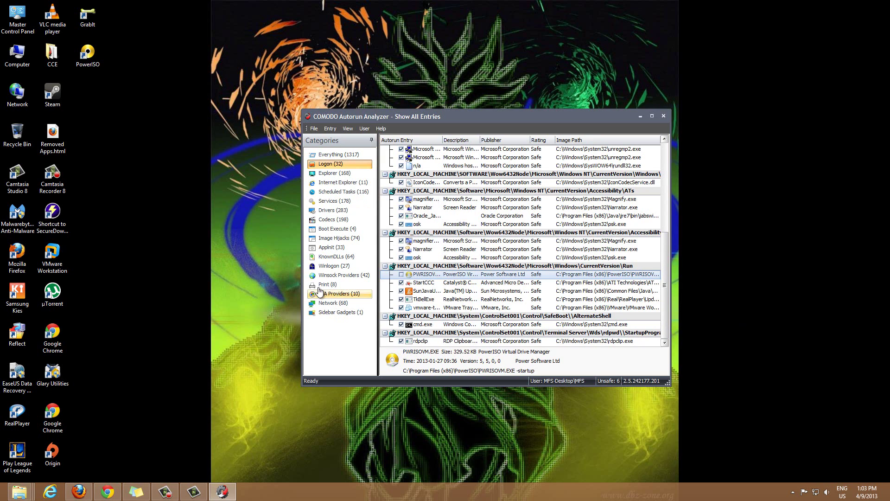
{"action": "left_click", "coordinate": [401, 274]}
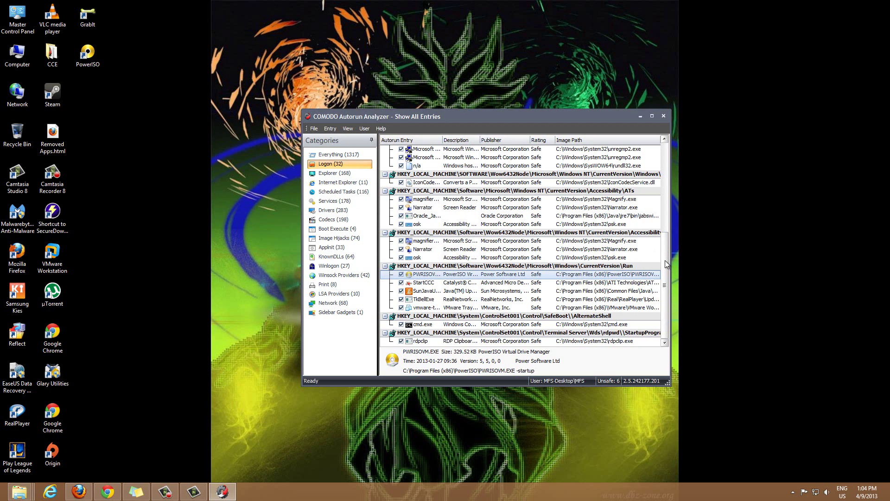
{"action": "left_click_drag", "start_coordinate": [667, 251], "coordinate": [666, 162]}
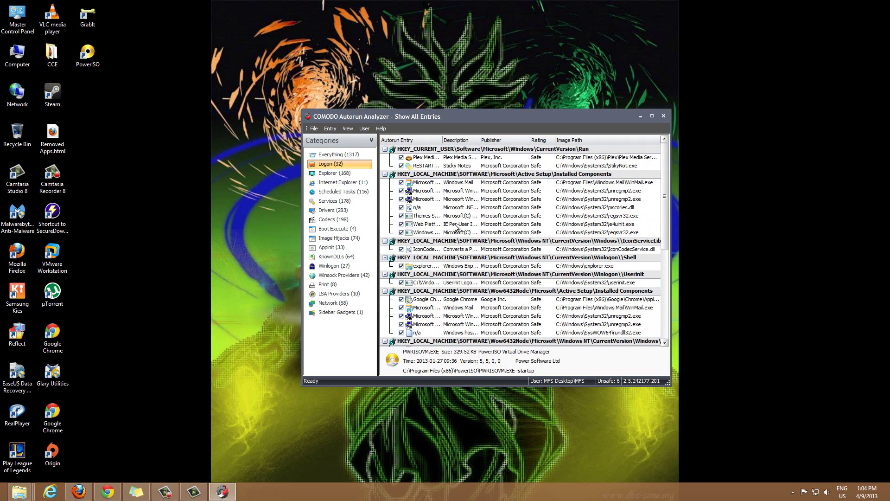
Widen the Autorun Entry column and scroll through the Logon entries down to Winlogon Shell
{"action": "left_click_drag", "start_coordinate": [442, 139], "coordinate": [499, 140]}
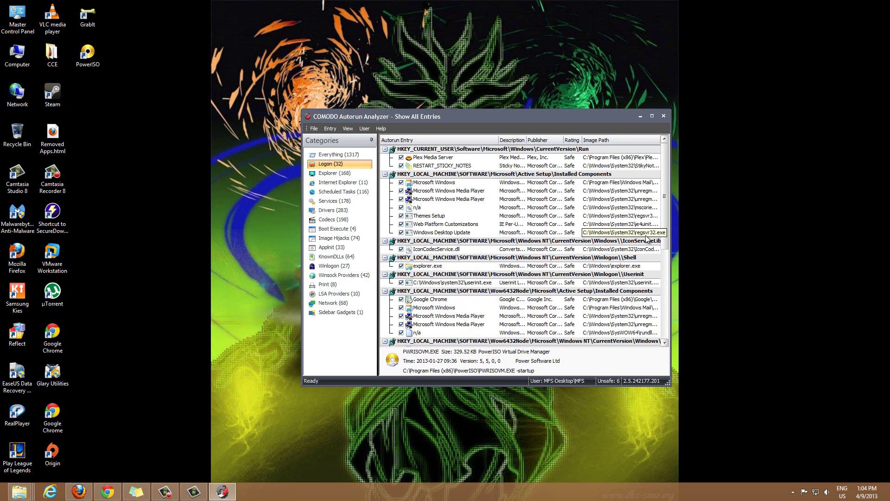
{"action": "scroll", "coordinate": [666, 233], "scroll_direction": "down", "scroll_amount": 5}
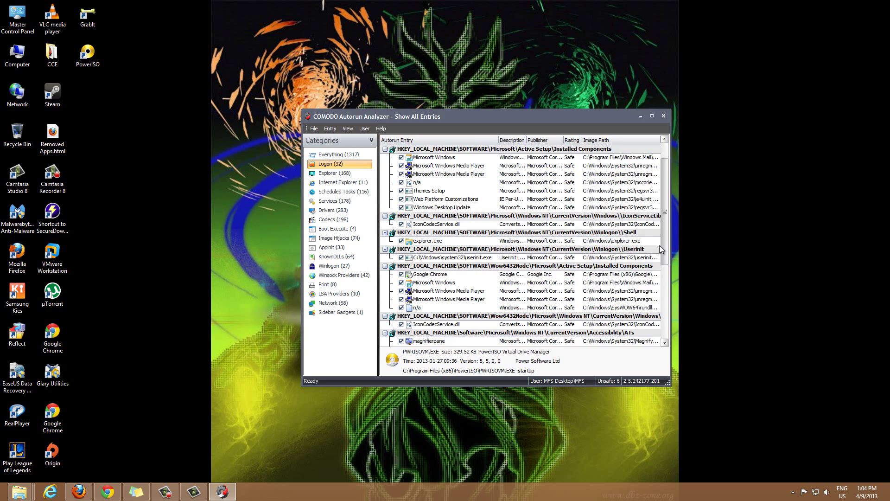
{"action": "scroll", "coordinate": [658, 320], "scroll_direction": "down", "scroll_amount": 2}
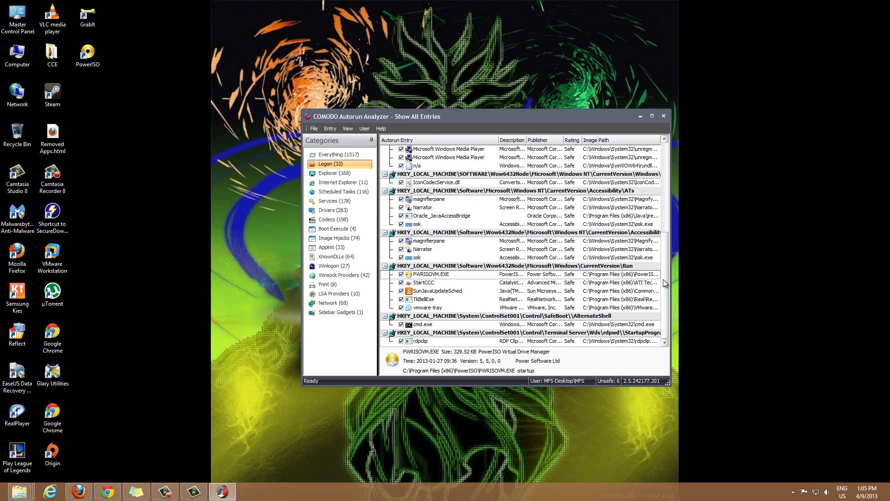
{"action": "left_click_drag", "start_coordinate": [666, 282], "coordinate": [666, 196]}
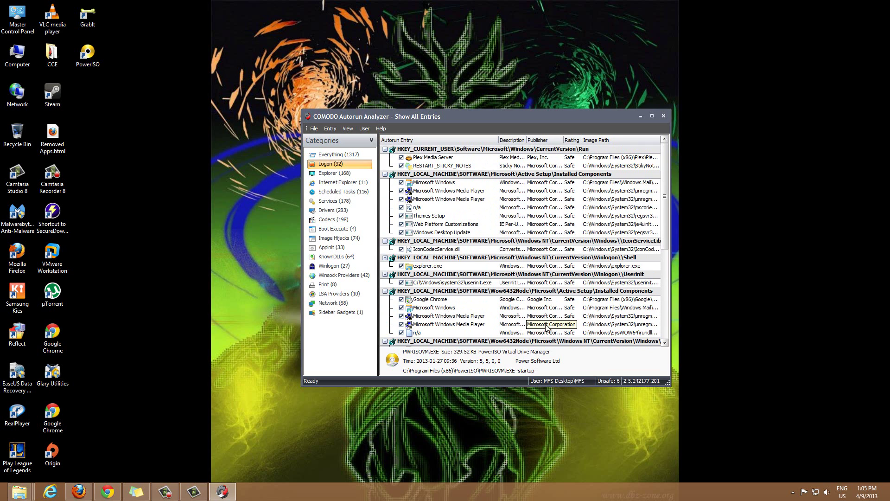
Switch to Everything and scroll the 1317 entries down to service items like VMwareHostd
{"action": "left_click", "coordinate": [345, 155]}
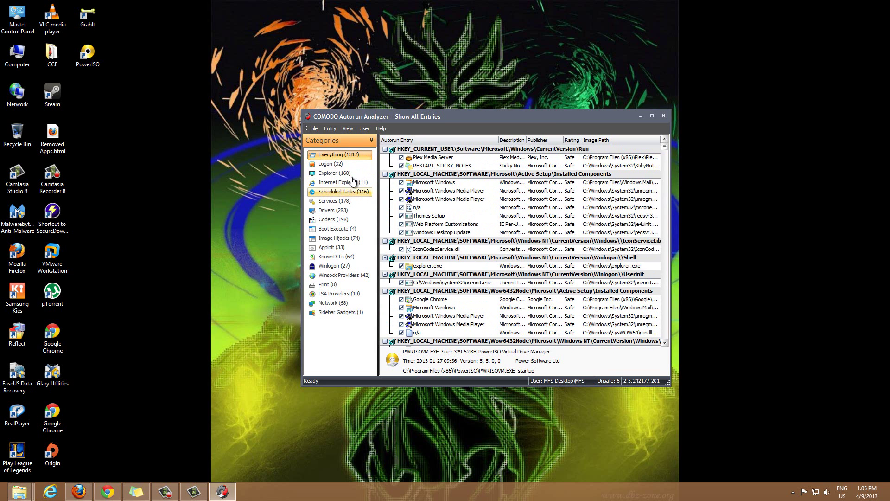
{"action": "left_click_drag", "start_coordinate": [664, 147], "coordinate": [666, 157]}
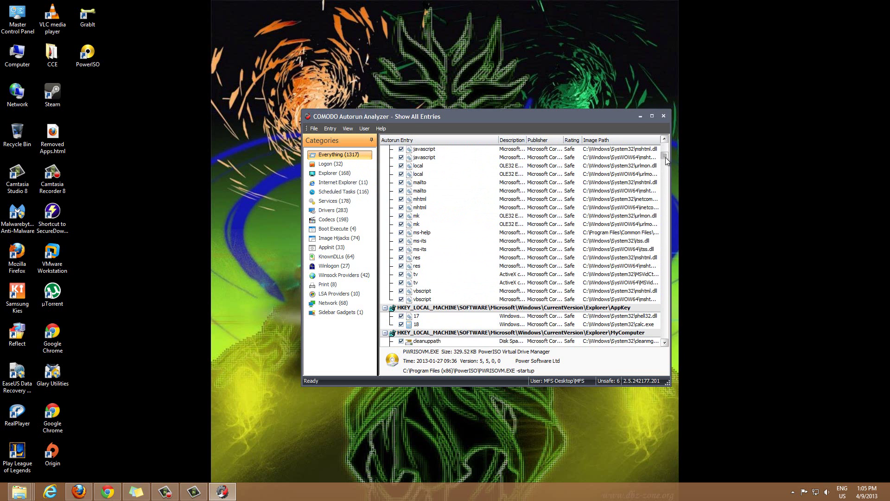
{"action": "scroll", "coordinate": [604, 205], "scroll_direction": "down", "scroll_amount": 15}
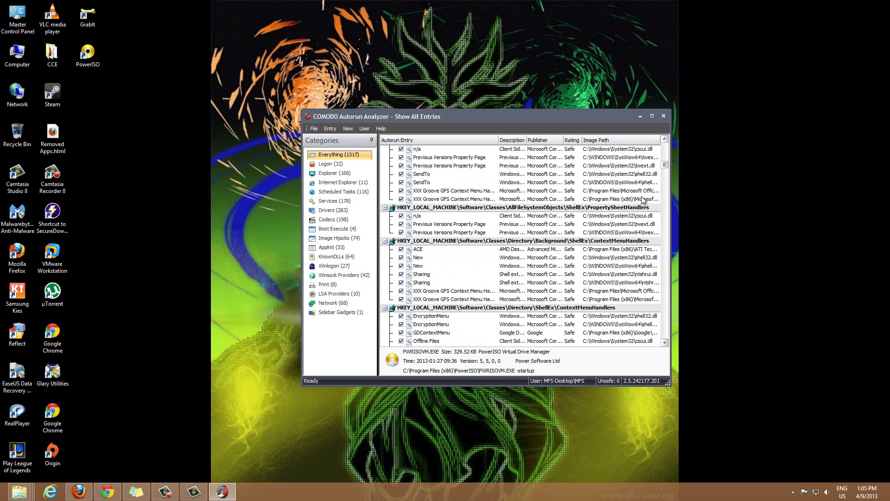
{"action": "left_click_drag", "start_coordinate": [667, 168], "coordinate": [667, 180]}
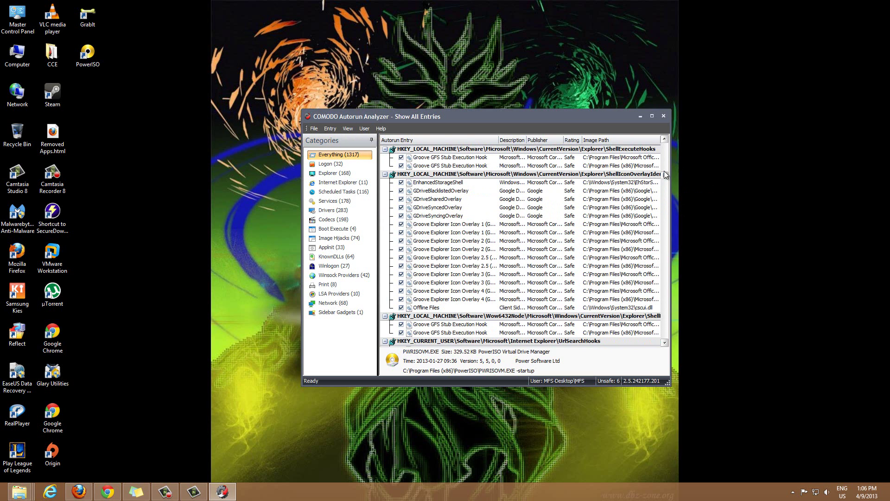
{"action": "left_click_drag", "start_coordinate": [664, 189], "coordinate": [664, 344]}
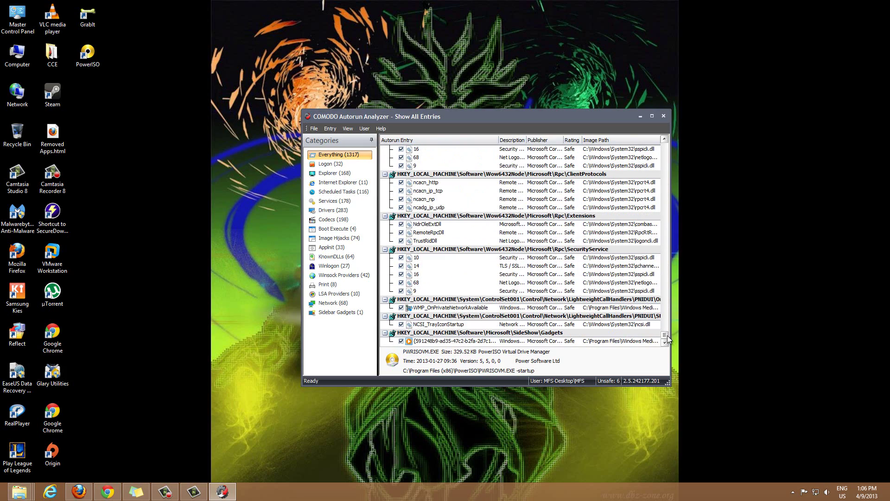
{"action": "left_click_drag", "start_coordinate": [667, 336], "coordinate": [615, 255]}
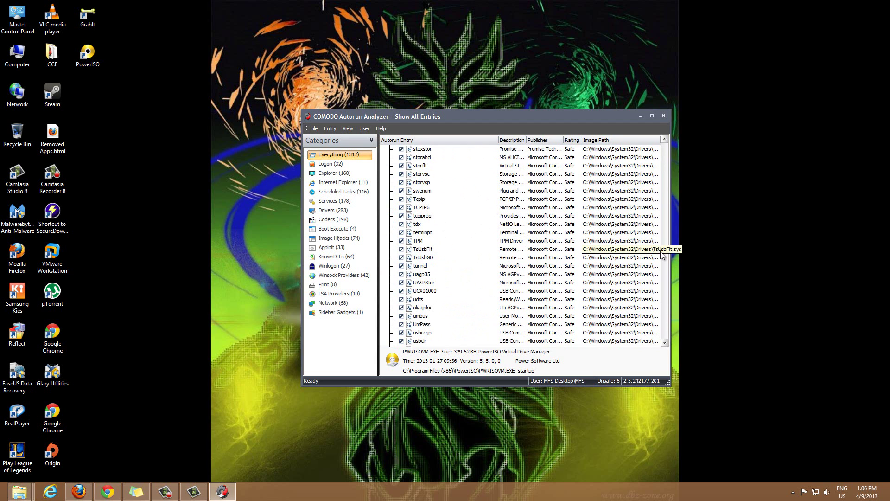
{"action": "left_click_drag", "start_coordinate": [672, 248], "coordinate": [666, 216]}
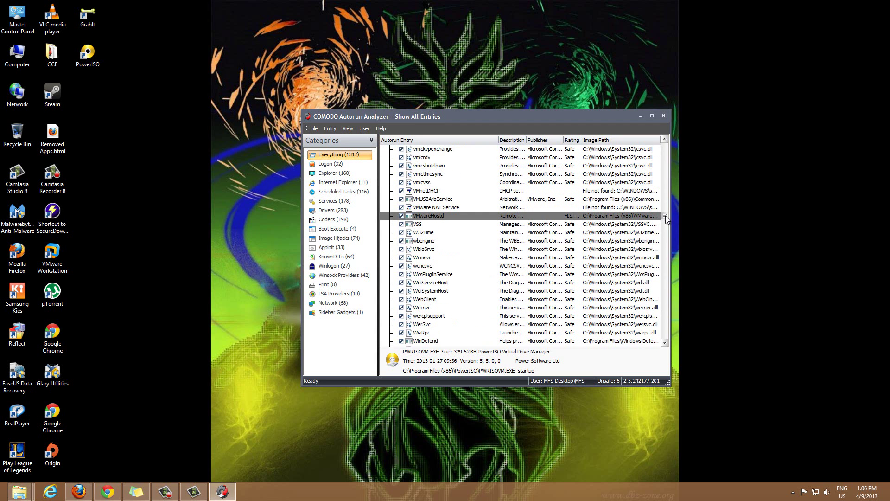
{"action": "scroll", "coordinate": [625, 243], "scroll_direction": "up", "scroll_amount": 3}
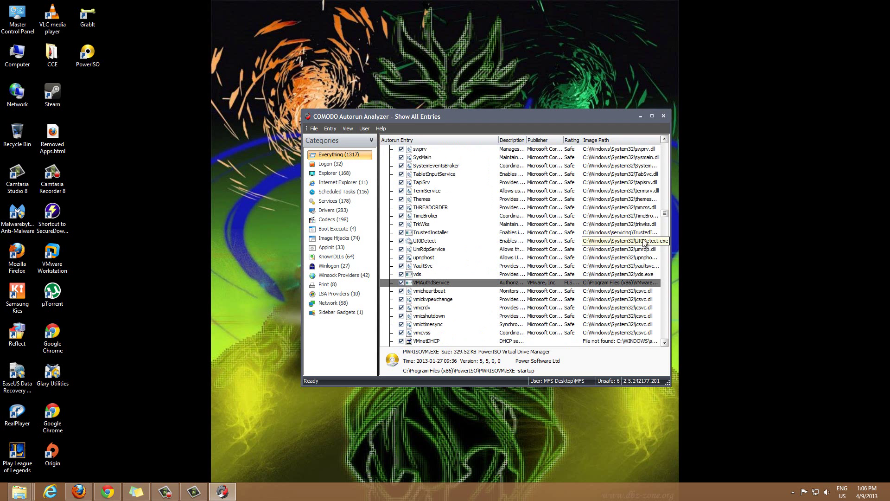
{"action": "scroll", "coordinate": [625, 243], "scroll_direction": "down", "scroll_amount": 5}
{"action": "scroll", "coordinate": [457, 255], "scroll_direction": "up", "scroll_amount": 1}
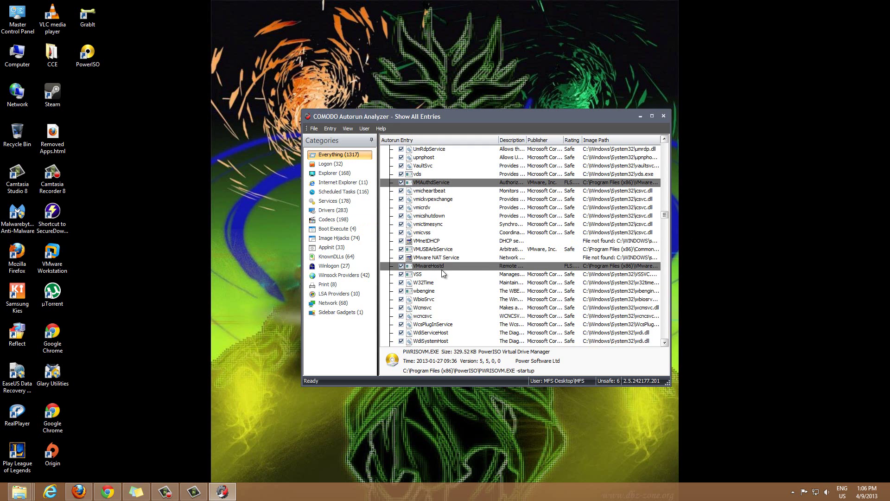
{"action": "scroll", "coordinate": [505, 274], "scroll_direction": "down", "scroll_amount": 2}
{"action": "scroll", "coordinate": [504, 269], "scroll_direction": "down", "scroll_amount": 8}
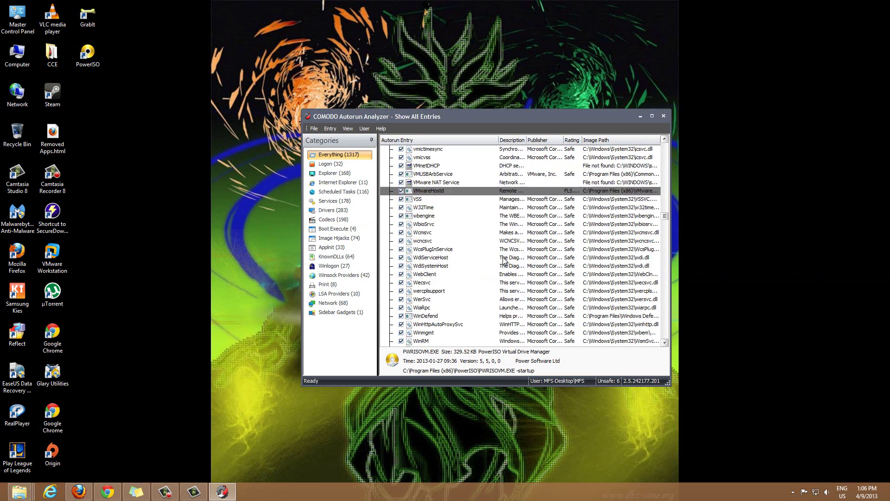
{"action": "scroll", "coordinate": [501, 261], "scroll_direction": "up", "scroll_amount": 8}
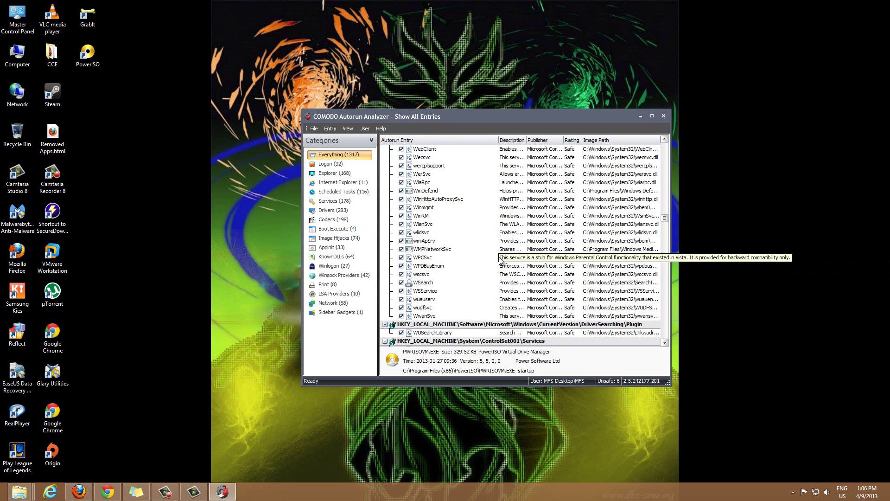
{"action": "right_click", "coordinate": [492, 217]}
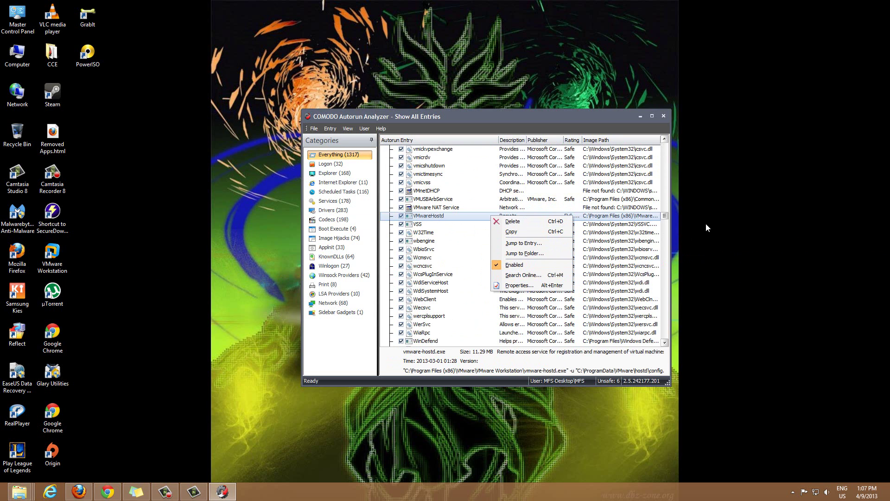
{"action": "left_click", "coordinate": [668, 223]}
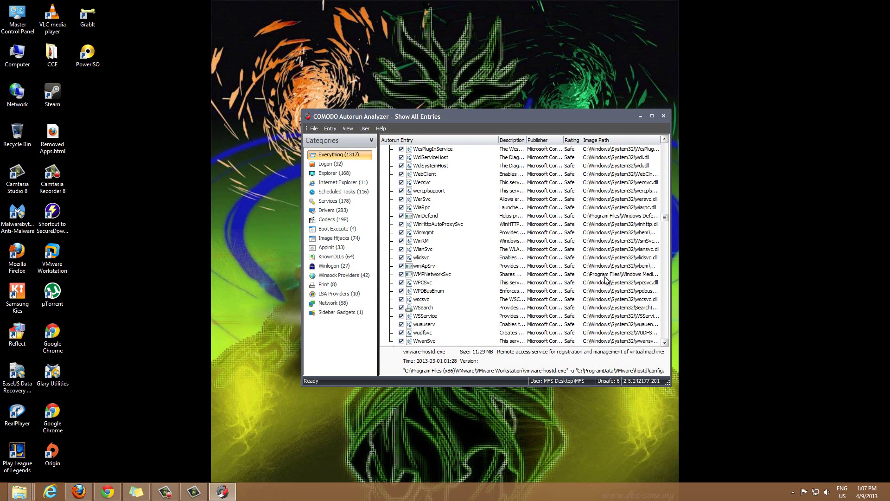
{"action": "scroll", "coordinate": [621, 265], "scroll_direction": "down", "scroll_amount": 12}
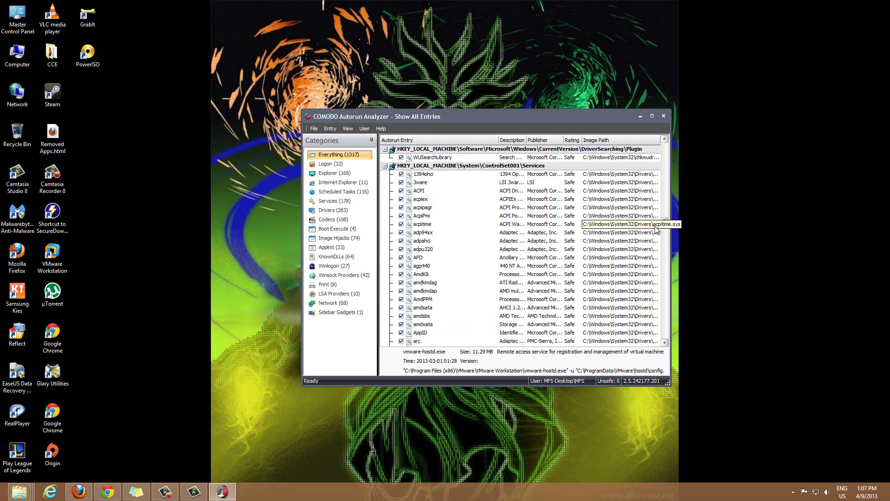
{"action": "left_click_drag", "start_coordinate": [665, 222], "coordinate": [677, 143]}
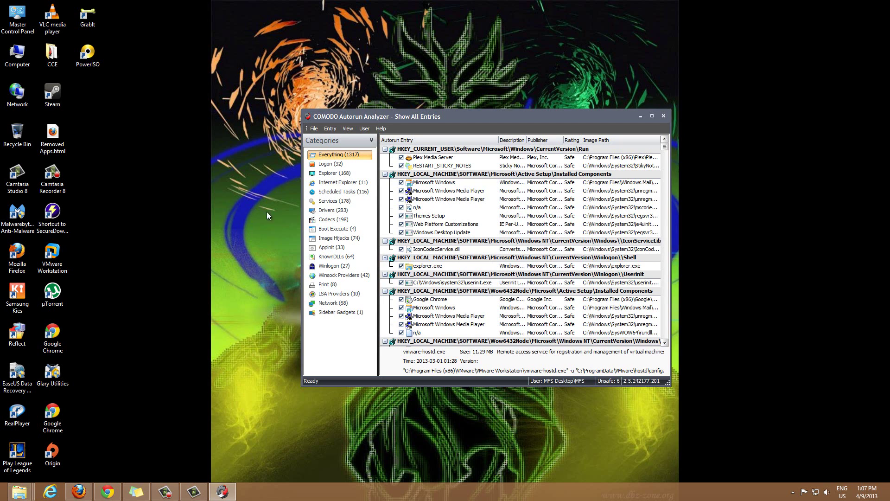
Browse the Boot Execute, Image Hijacks and AppInit categories, then list and scroll the Logon entries
{"action": "left_click", "coordinate": [331, 230]}
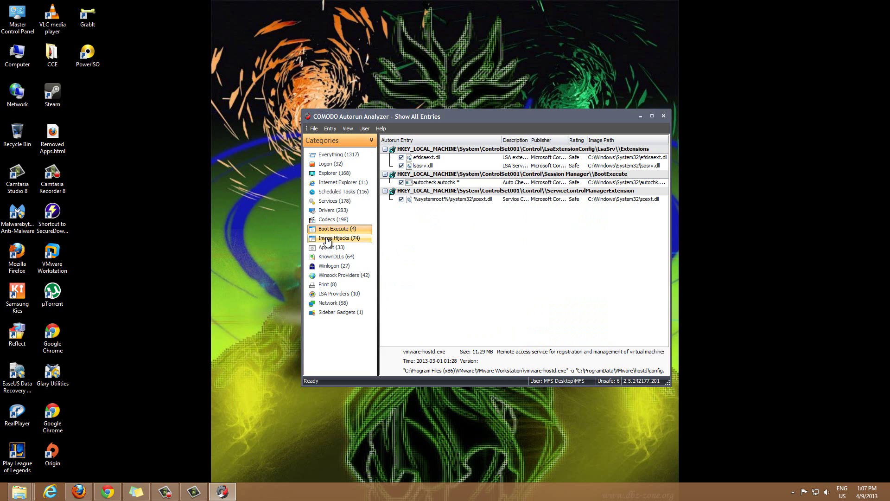
{"action": "left_click", "coordinate": [328, 239]}
{"action": "left_click", "coordinate": [327, 249]}
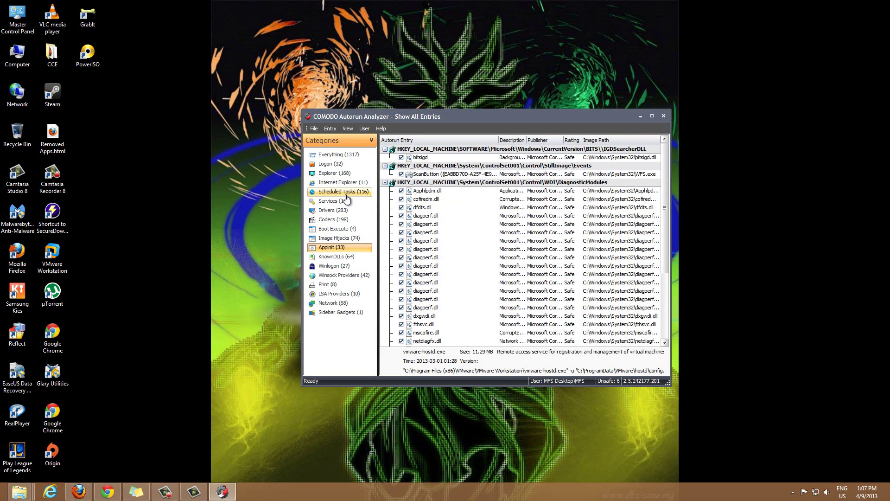
{"action": "left_click", "coordinate": [338, 166]}
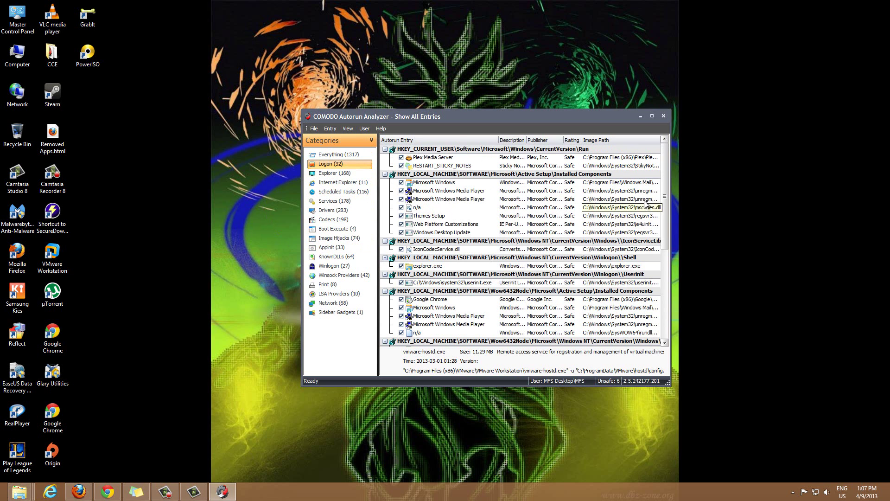
{"action": "left_click_drag", "start_coordinate": [666, 182], "coordinate": [666, 277]}
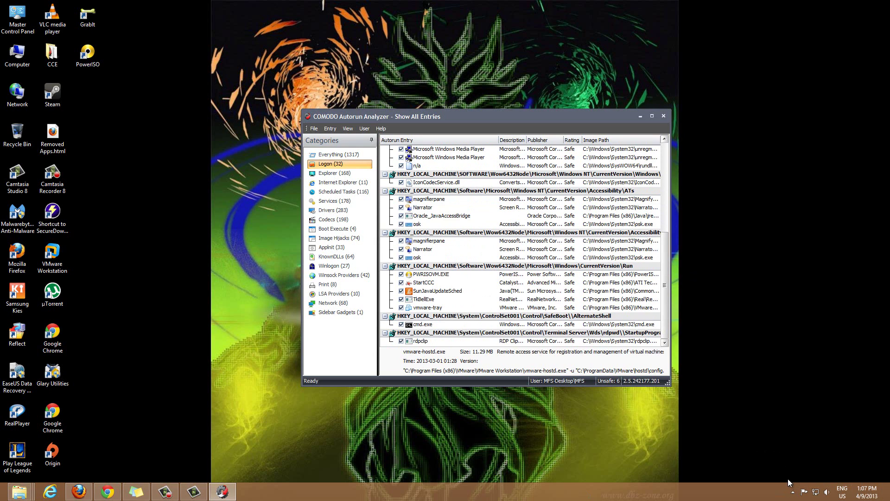
Peek at the hidden notification-area icons, then scroll back up the Logon list
{"action": "left_click", "coordinate": [793, 492]}
{"action": "left_click", "coordinate": [793, 492]}
{"action": "left_click", "coordinate": [794, 492]}
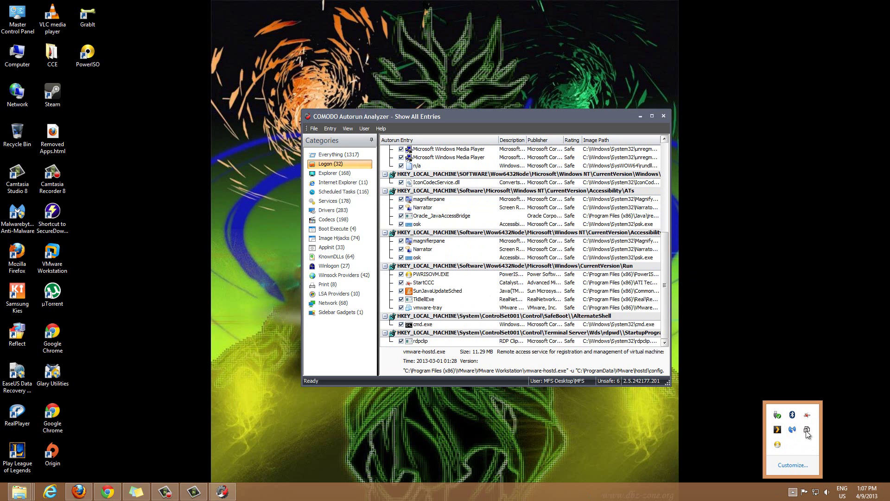
{"action": "left_click", "coordinate": [664, 246]}
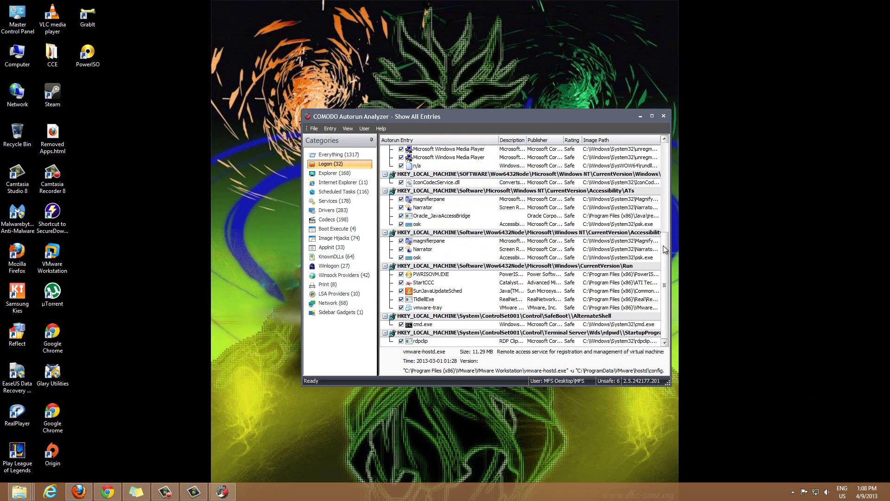
{"action": "left_click_drag", "start_coordinate": [665, 245], "coordinate": [671, 158]}
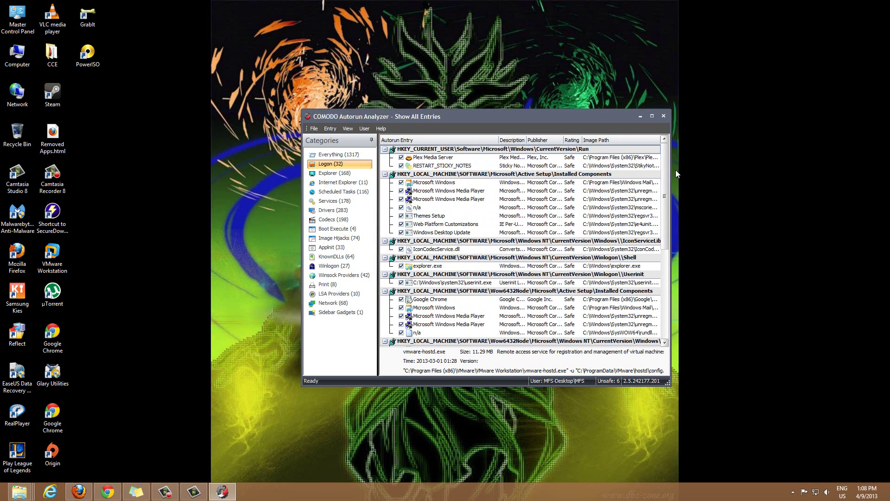
Scroll to the Wow6432Node Run key and uncheck PWRISOVM.EXE (PowerISO Virtual Drive Manager)
{"action": "scroll", "coordinate": [526, 216], "scroll_direction": "down", "scroll_amount": 3}
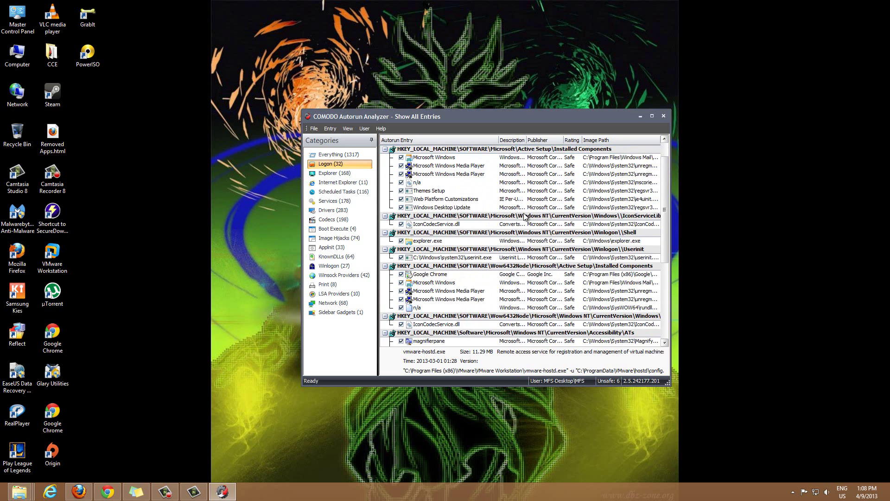
{"action": "scroll", "coordinate": [526, 234], "scroll_direction": "down", "scroll_amount": 3}
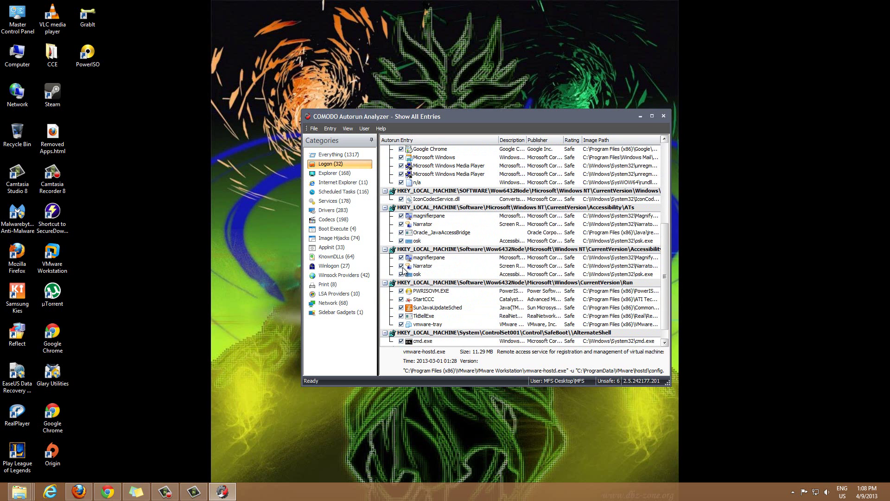
{"action": "left_click", "coordinate": [314, 129]}
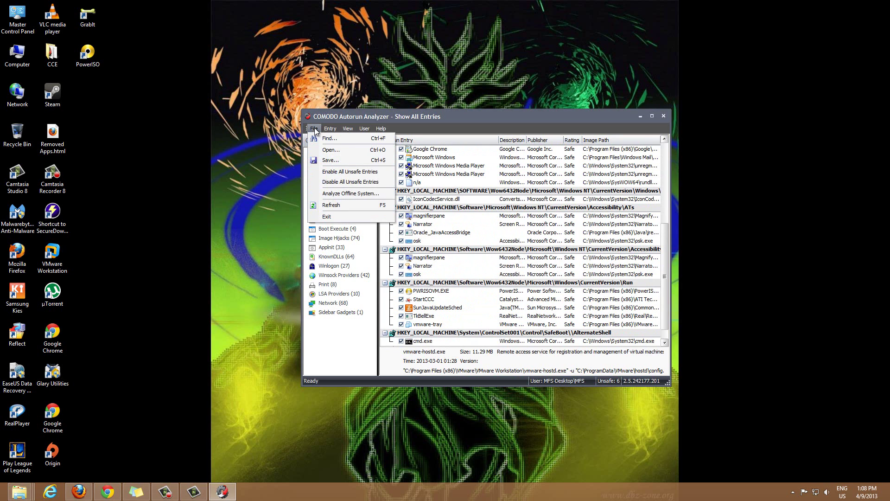
{"action": "left_click", "coordinate": [399, 118]}
{"action": "scroll", "coordinate": [467, 238], "scroll_direction": "down", "scroll_amount": 1}
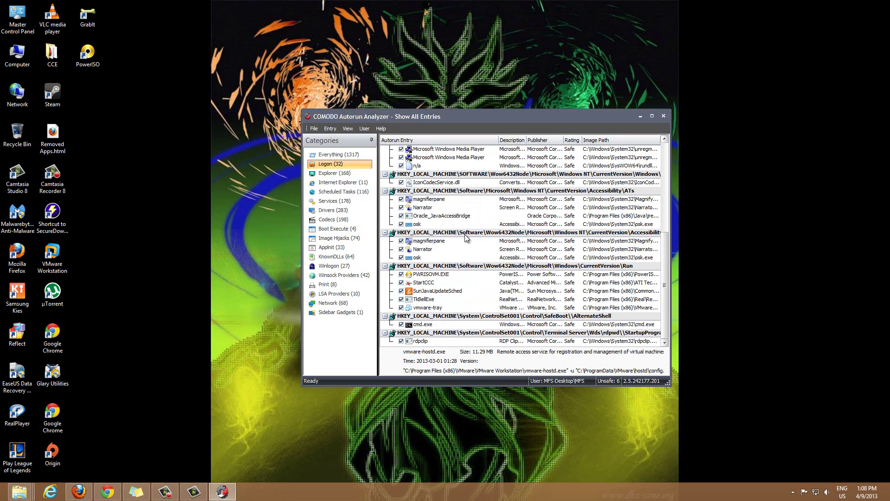
{"action": "left_click", "coordinate": [402, 276]}
{"action": "left_click", "coordinate": [401, 274]}
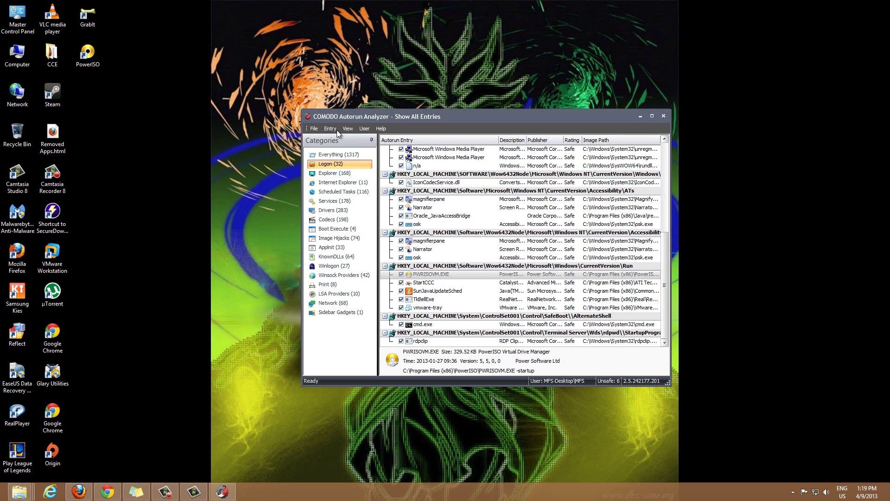
Resize and reposition the analyzer window so the description, publisher and image path columns fit
{"action": "left_click", "coordinate": [314, 130]}
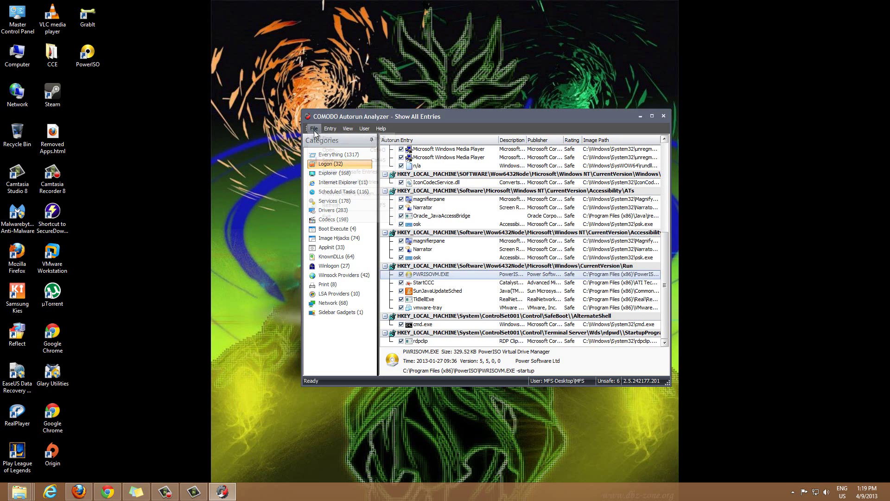
{"action": "double_click", "coordinate": [398, 117]}
{"action": "double_click", "coordinate": [480, 7]}
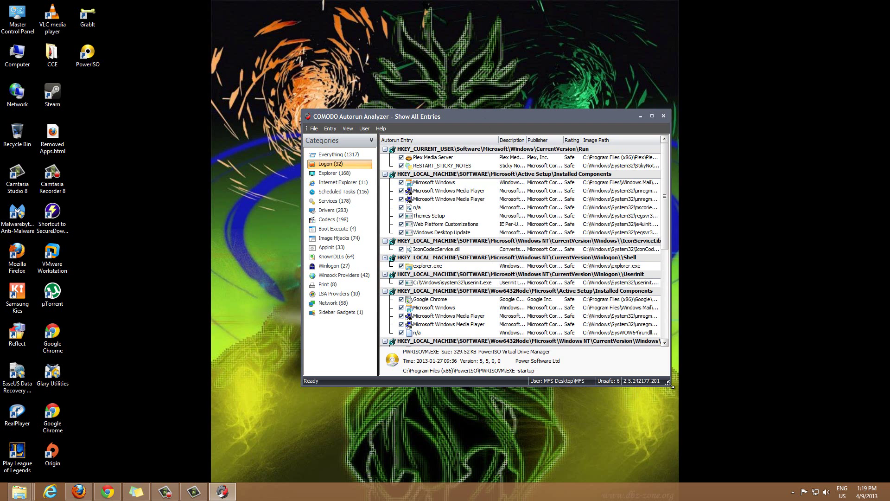
{"action": "left_click_drag", "start_coordinate": [670, 384], "coordinate": [763, 431]}
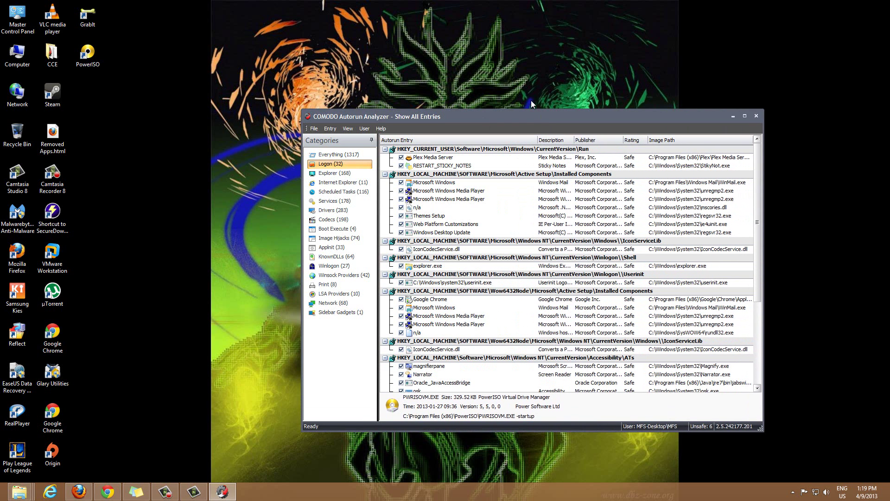
{"action": "left_click_drag", "start_coordinate": [530, 100], "coordinate": [524, 92]}
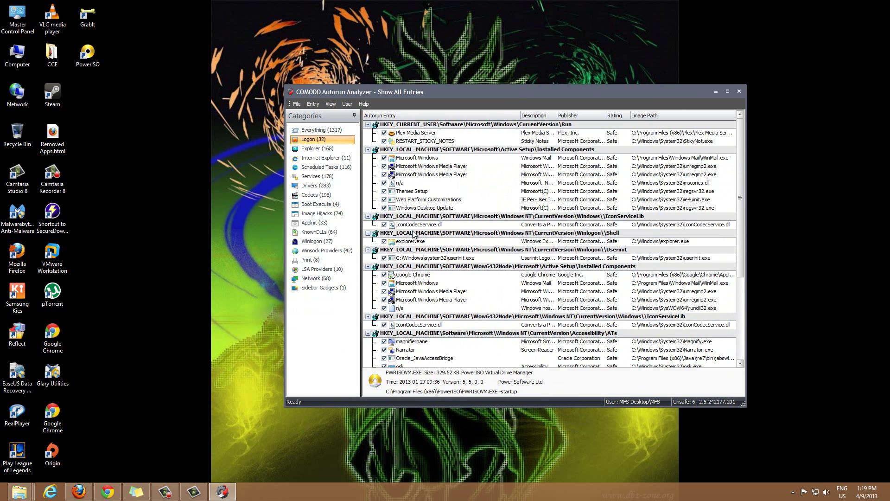
{"action": "left_click_drag", "start_coordinate": [740, 206], "coordinate": [740, 298]}
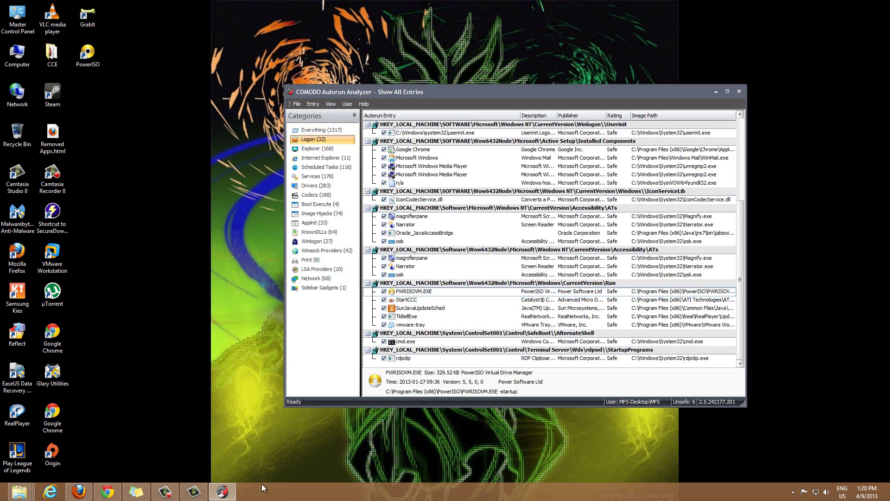
Open Task Manager's Startup tab and place it beside the Autorun Analyzer window
{"action": "right_click", "coordinate": [288, 495]}
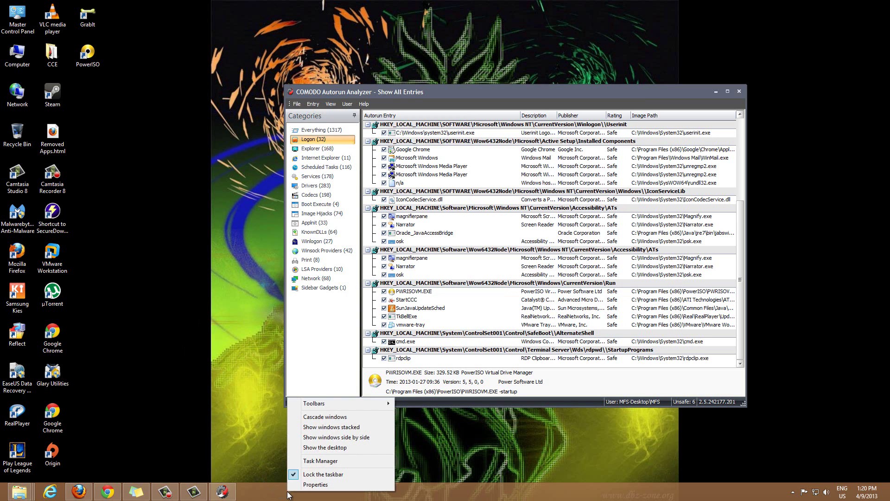
{"action": "left_click", "coordinate": [326, 461]}
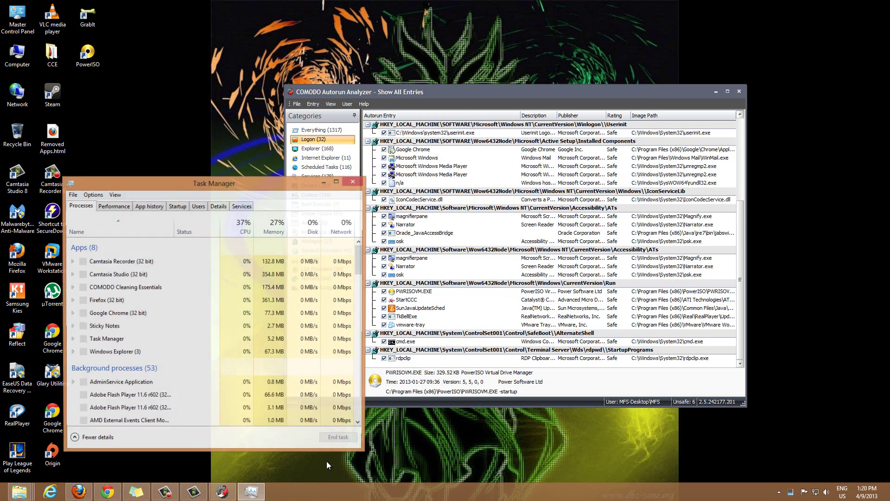
{"action": "left_click", "coordinate": [176, 207]}
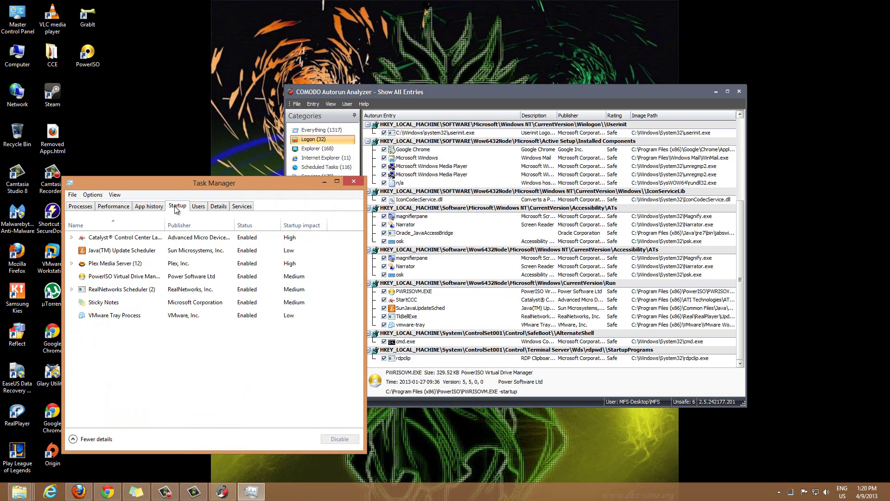
{"action": "left_click_drag", "start_coordinate": [185, 184], "coordinate": [138, 131]}
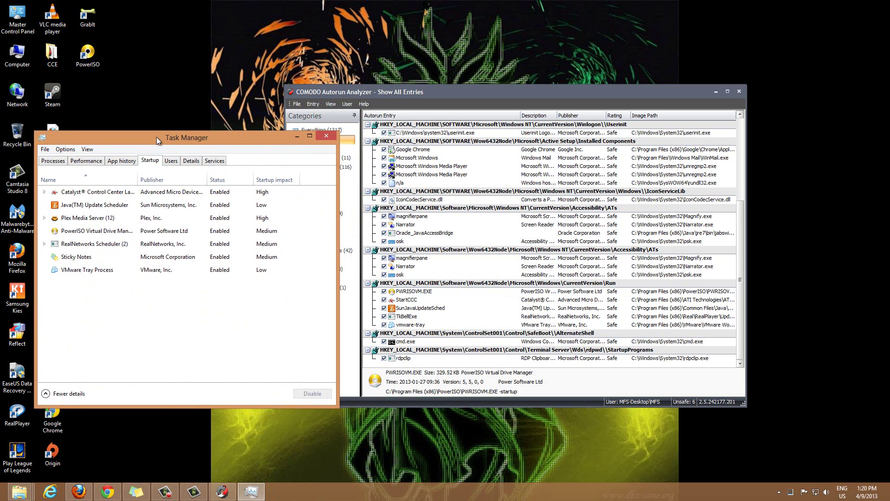
{"action": "left_click_drag", "start_coordinate": [557, 98], "coordinate": [621, 85]}
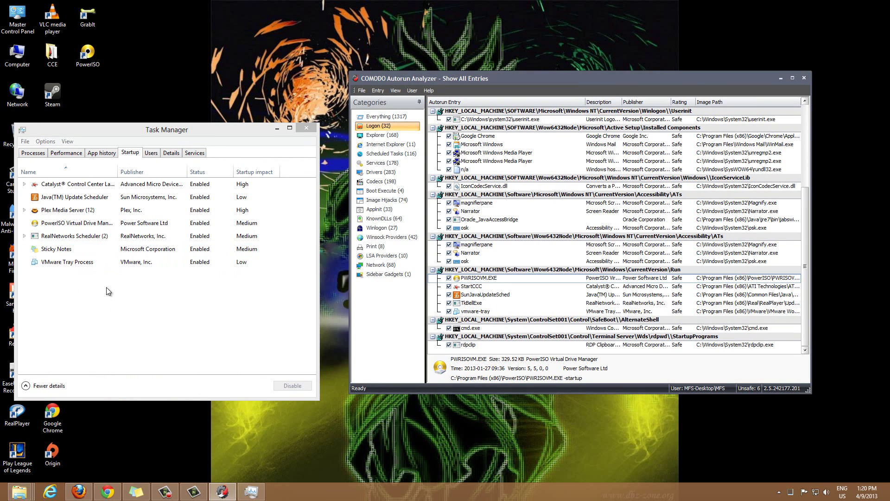
Uncheck PWRISOVM.EXE so PowerISO leaves Task Manager's startup list, then recheck it
{"action": "left_click", "coordinate": [449, 278]}
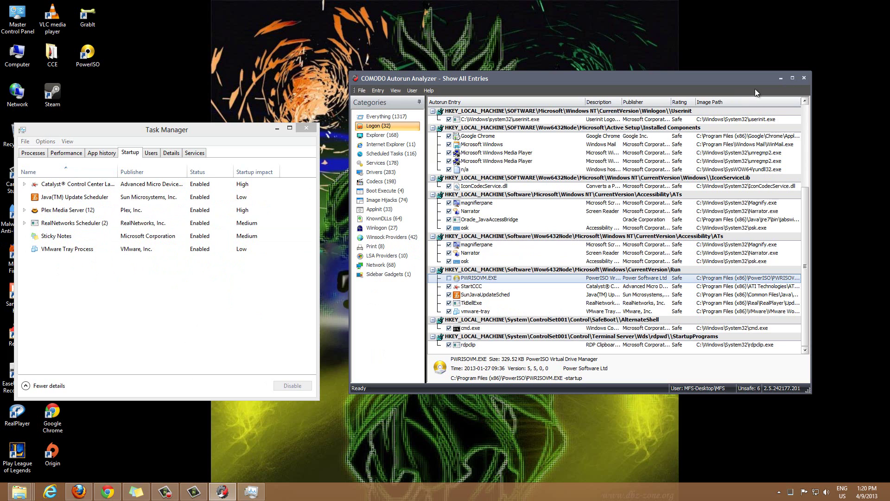
{"action": "left_click", "coordinate": [449, 279]}
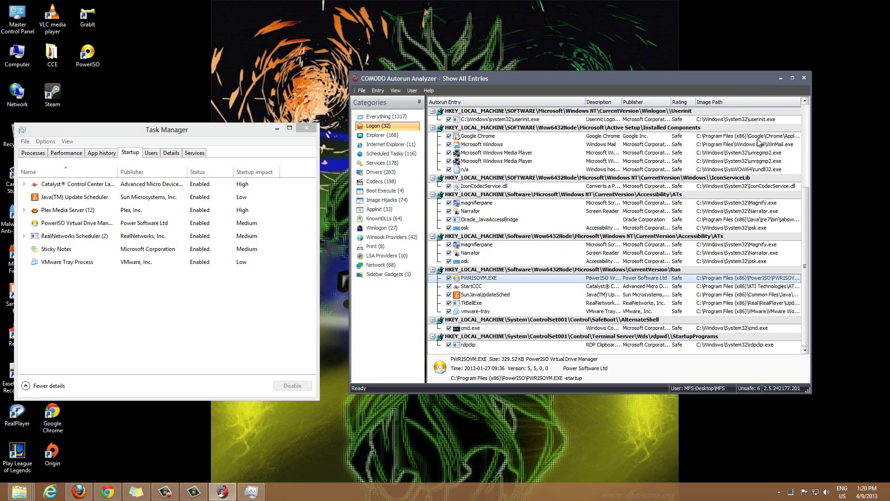